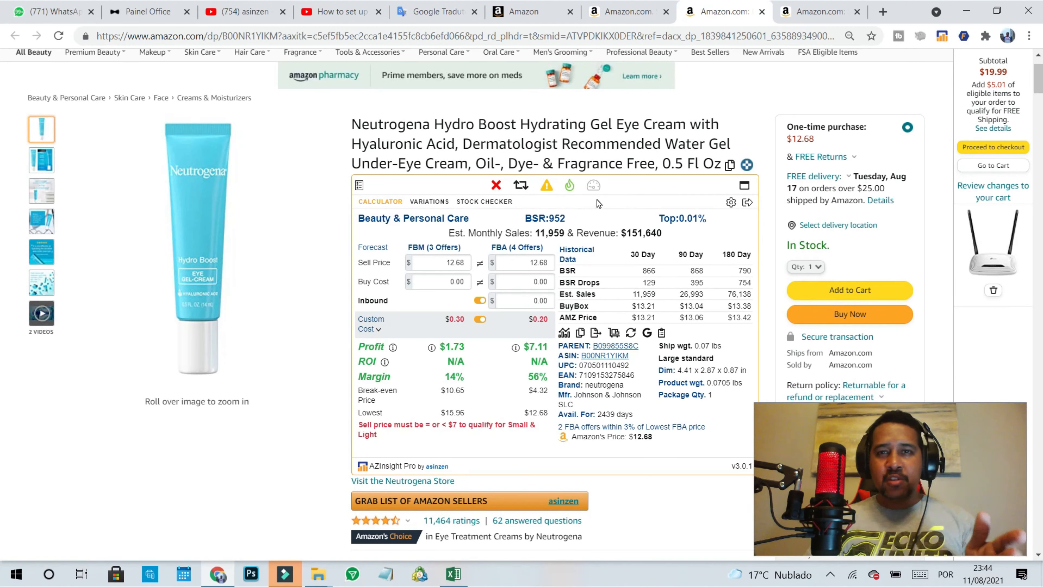
mouse_move(562, 190)
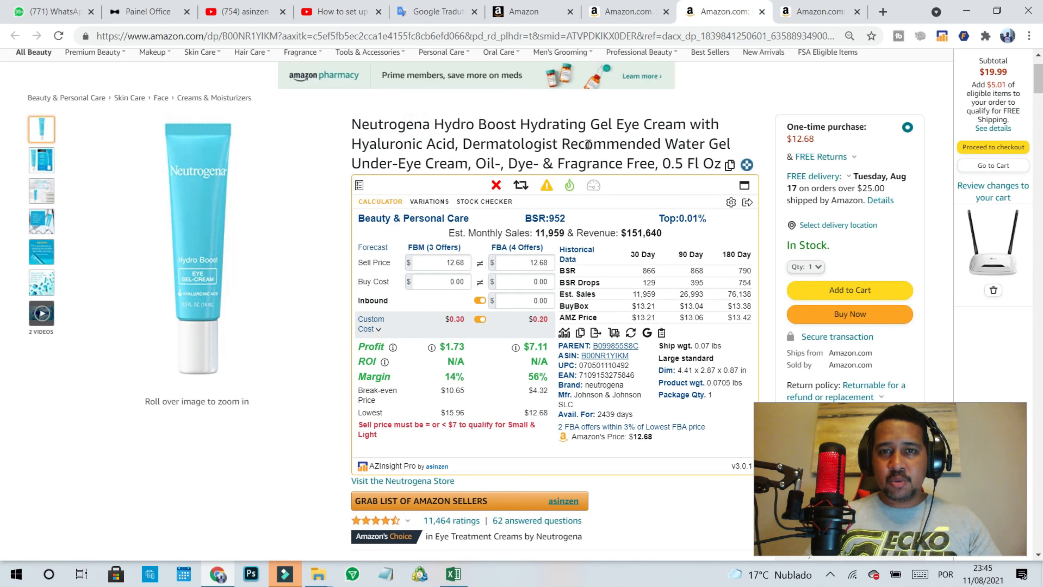
scroll(588, 144, up, 1)
scroll(588, 144, down, 1)
triple_click(566, 144)
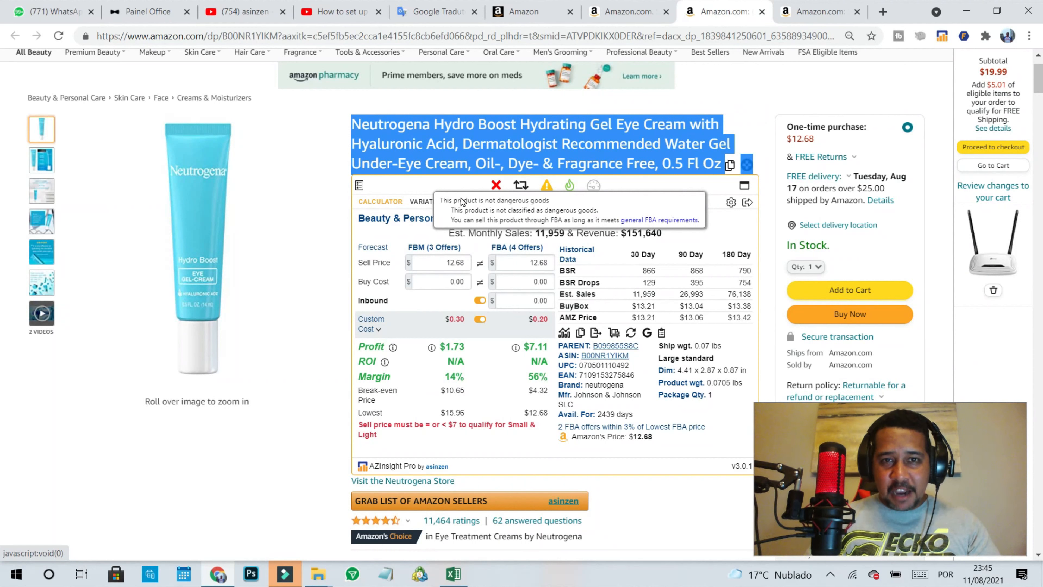
click(399, 200)
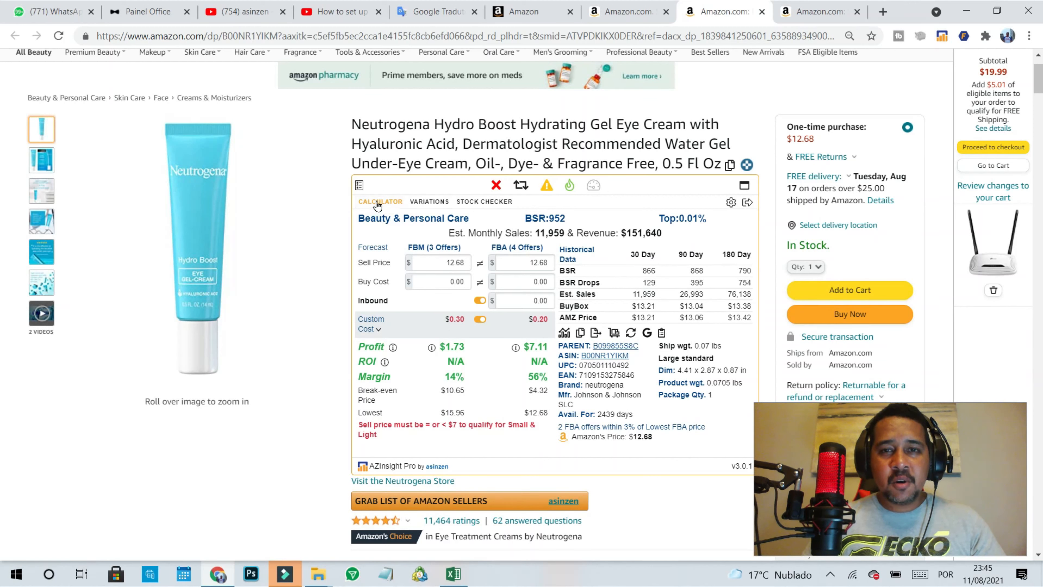
Step: Open the AZInsight calculator settings and bring up the Custom Cost Viewer from the custom costs section
click(732, 203)
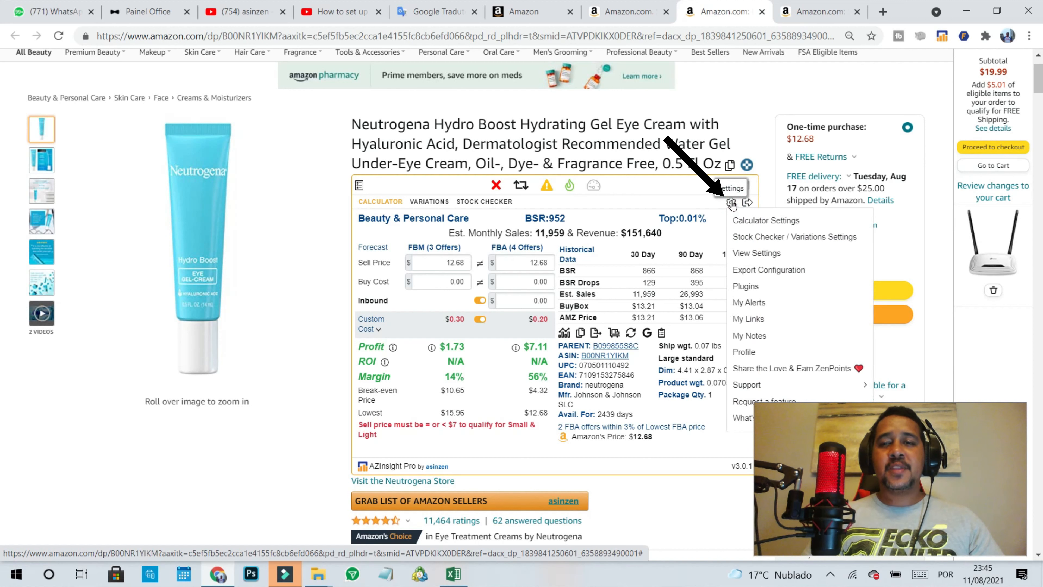
click(762, 223)
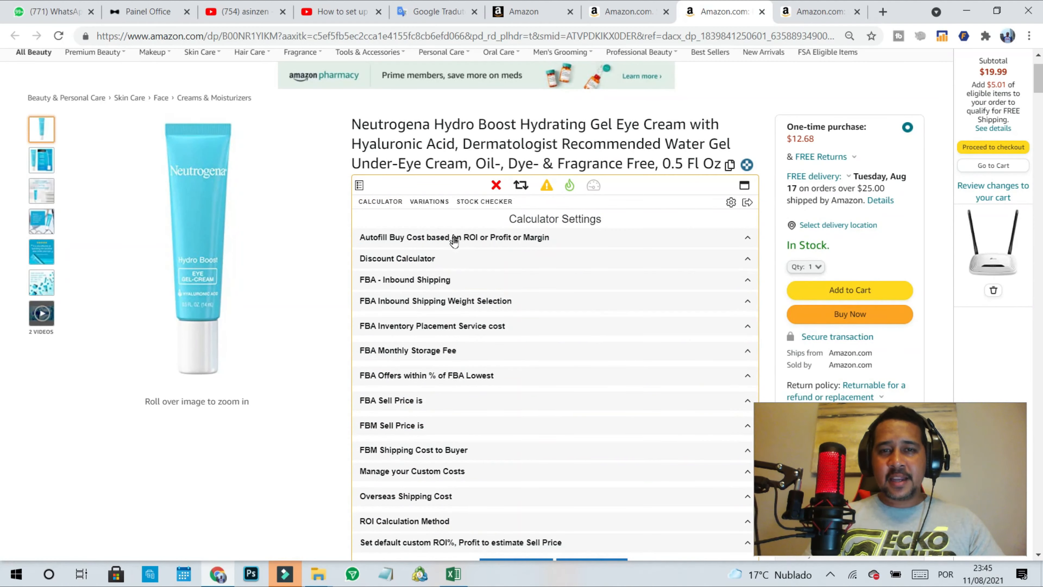
scroll(455, 245, down, 1)
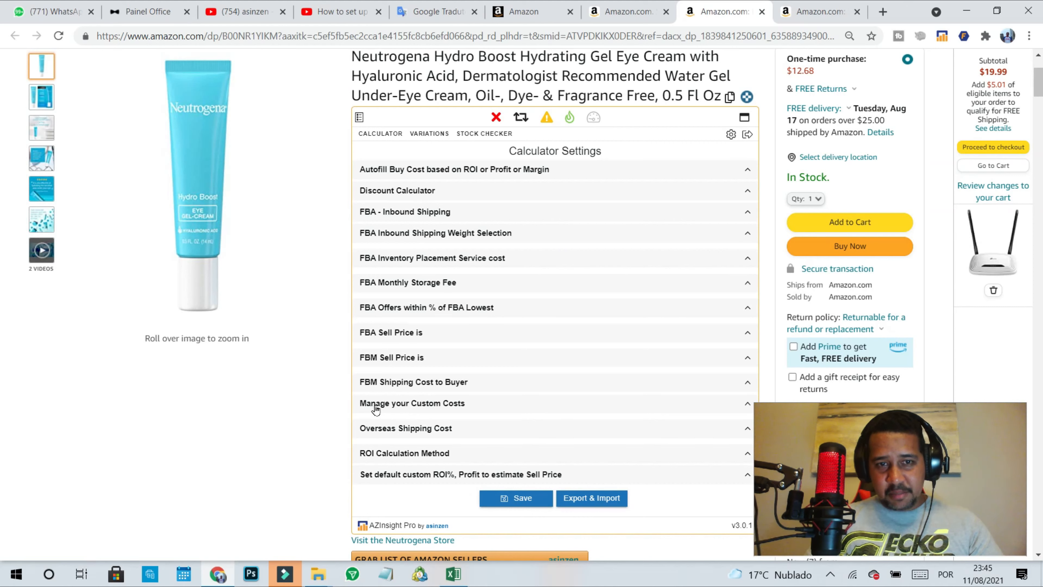
click(447, 405)
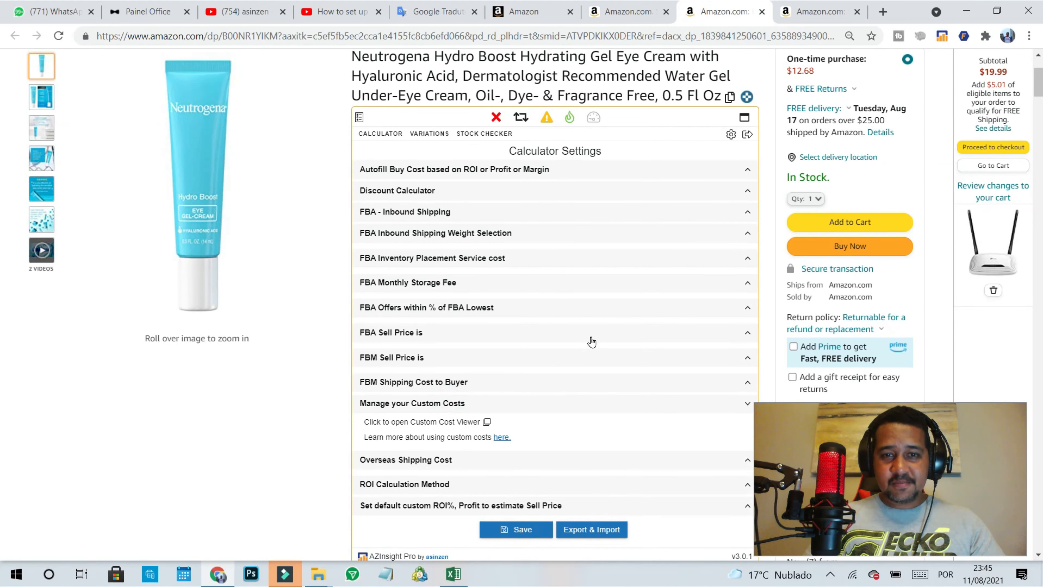
scroll(529, 302, down, 3)
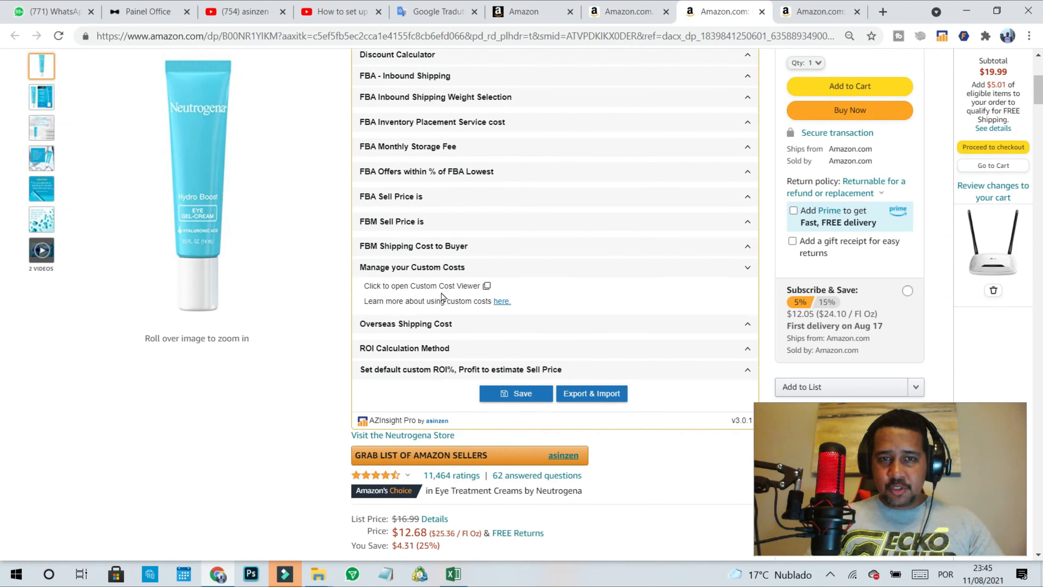
click(487, 286)
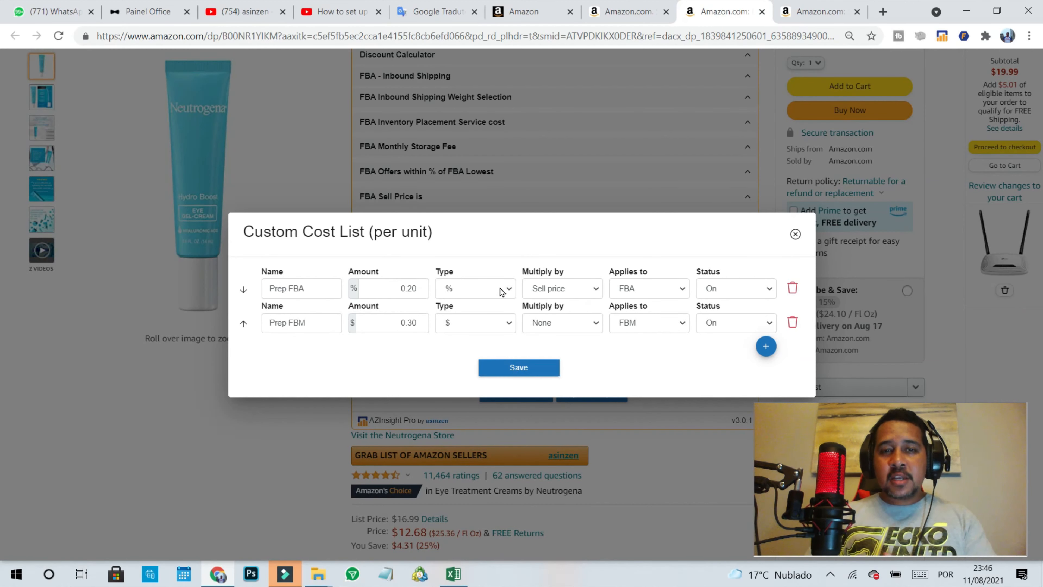
Step: Examine the names of the Prep FBA and Prep FBM custom costs and the Prep FBA amount
double_click(296, 287)
key(ctrl+a)
double_click(299, 322)
key(ctrl+a)
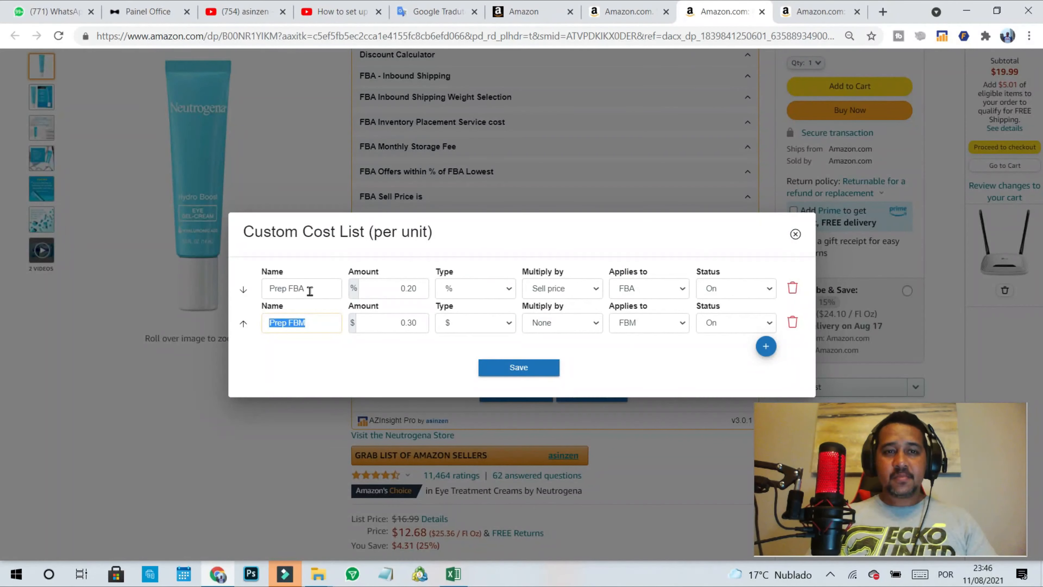
click(307, 287)
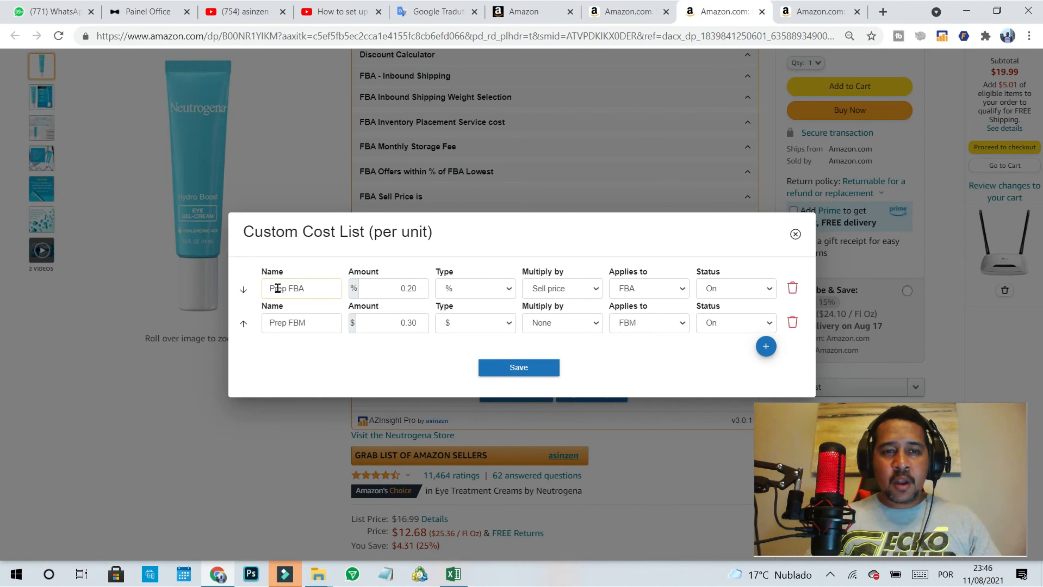
double_click(293, 286)
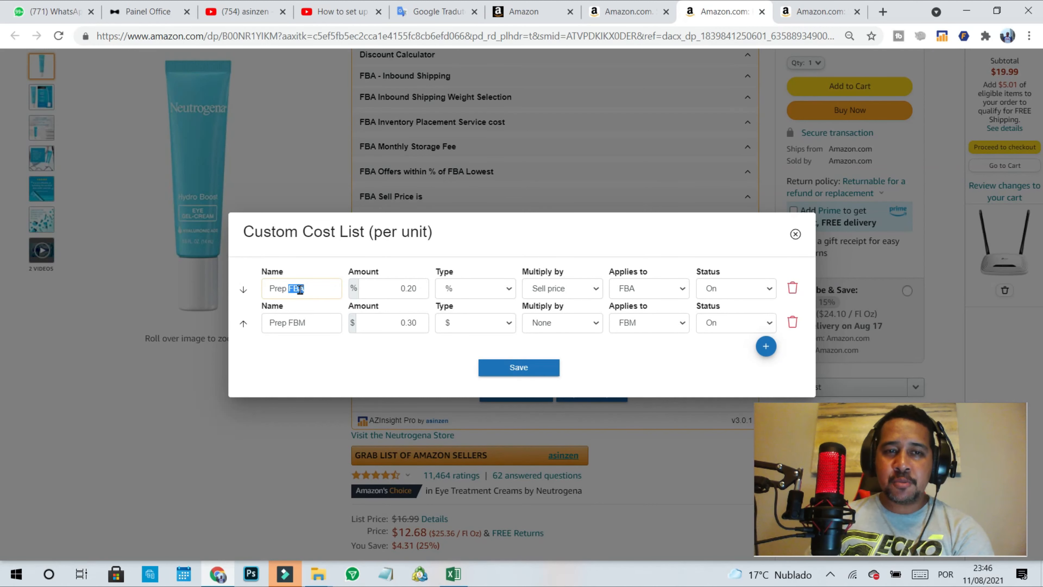
double_click(398, 285)
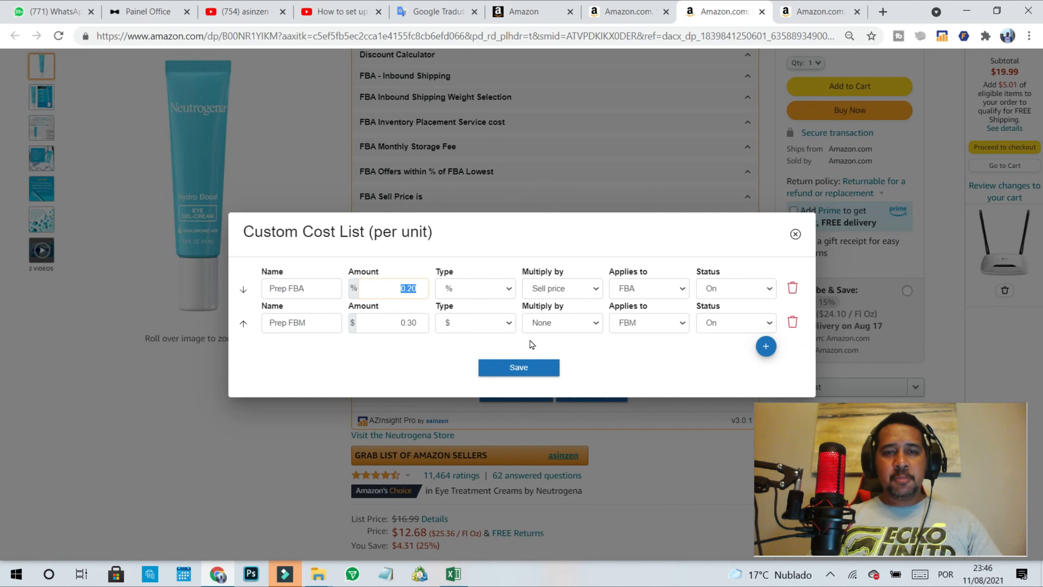
click(407, 286)
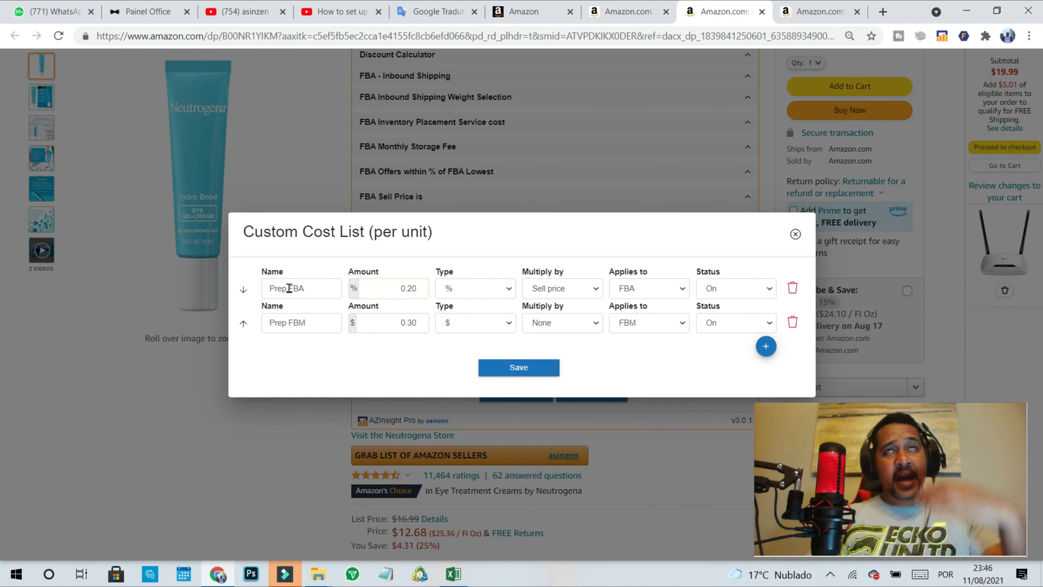
Step: Set the Prep FBA cost's type to $ and check which Multiply by options it offers
click(509, 289)
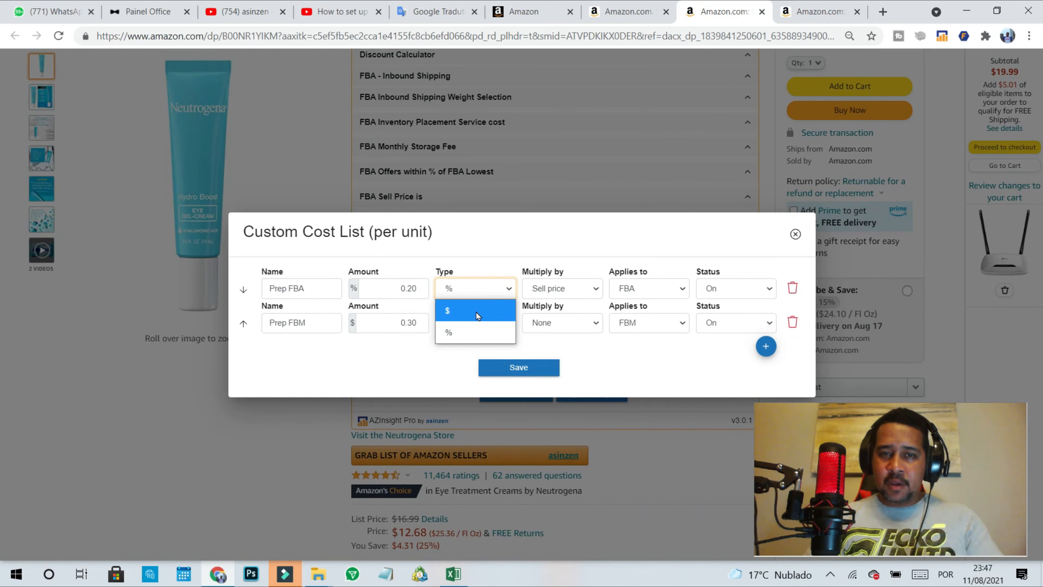
click(462, 311)
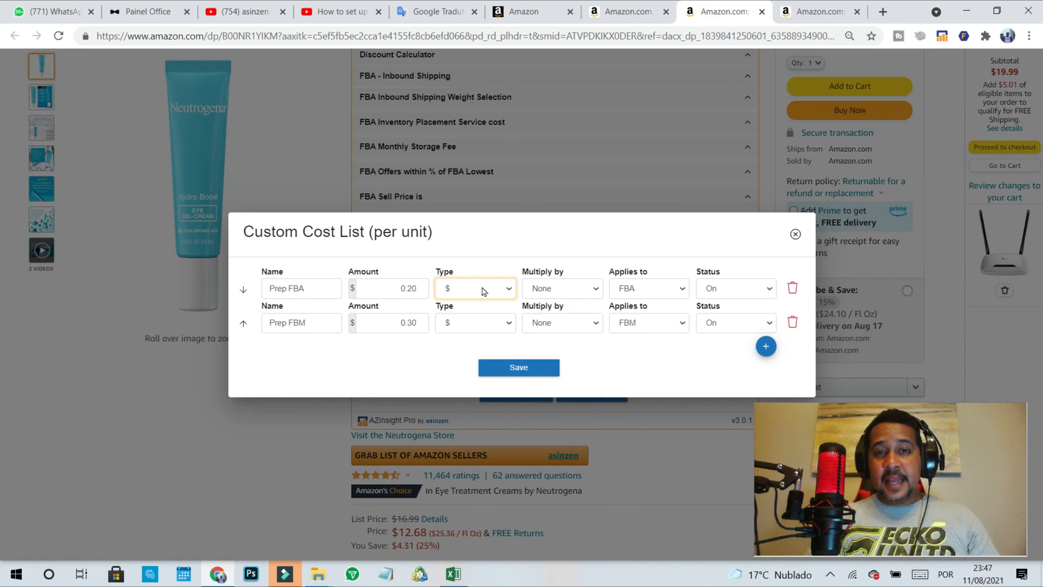
click(590, 292)
click(591, 289)
click(591, 290)
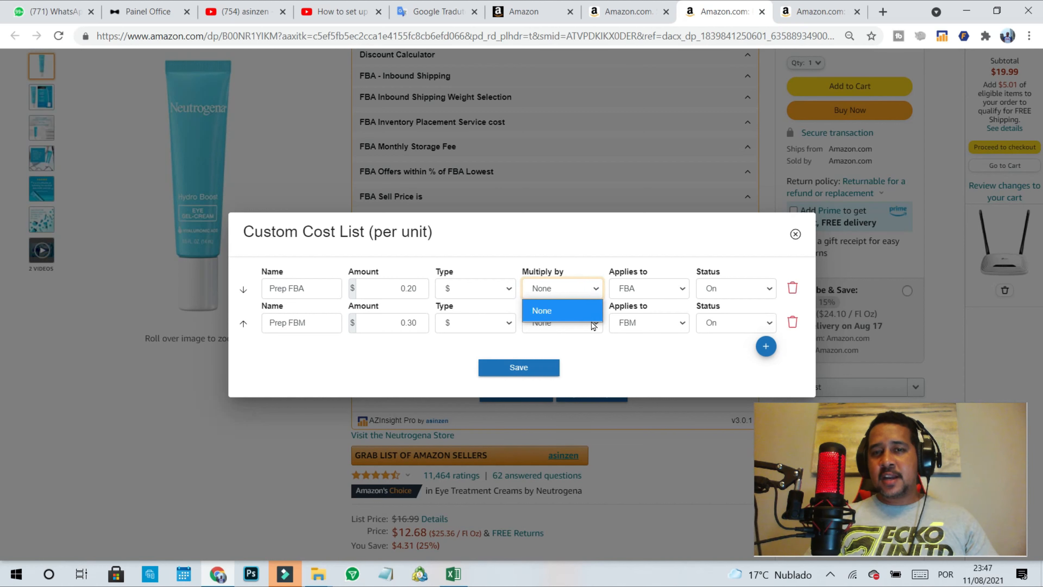
click(587, 288)
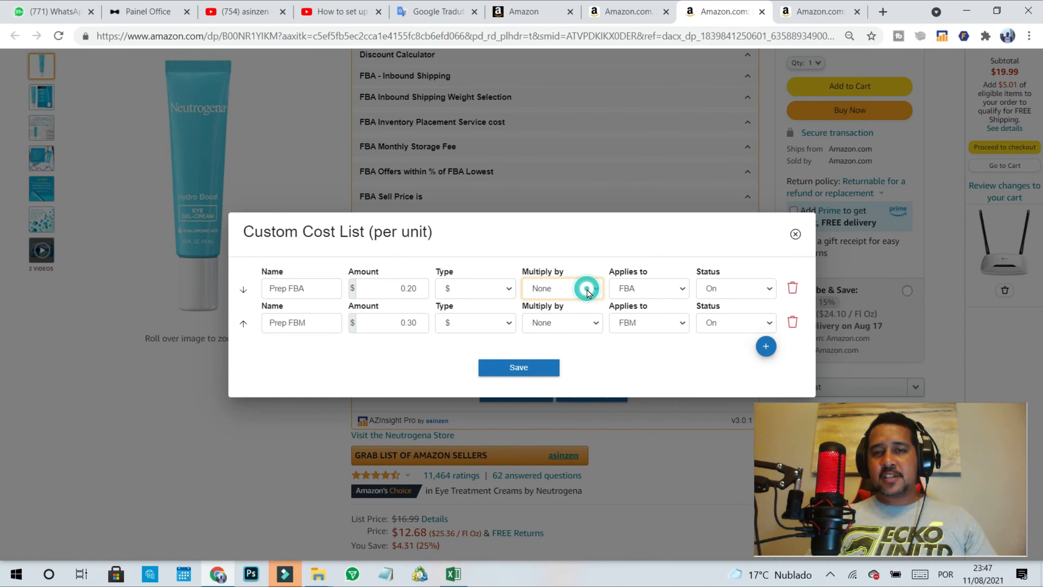
Step: Switch the Prep FBA cost's type to %, review its Multiply by options, and return the type to $
click(477, 287)
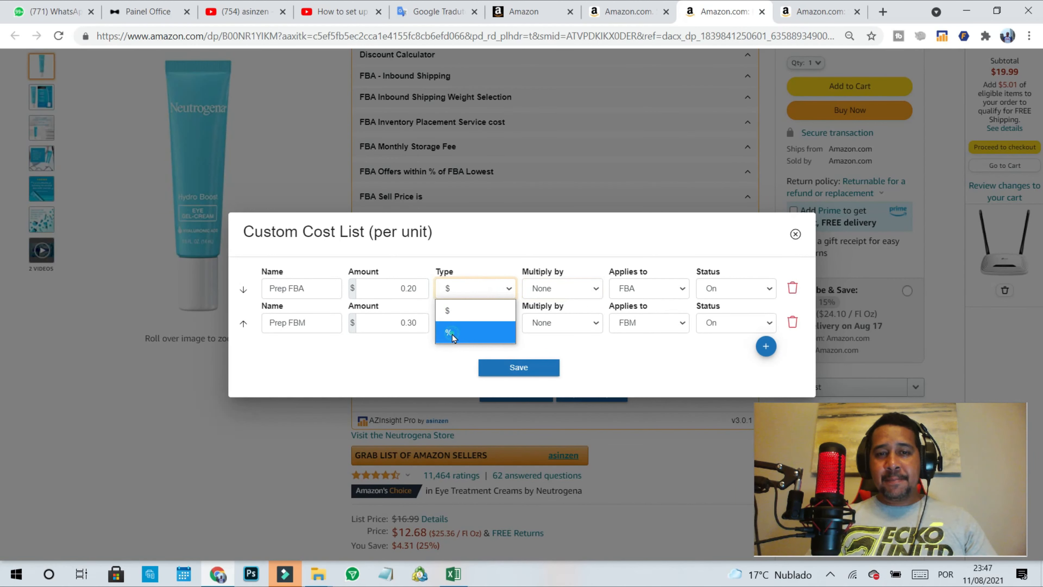
click(452, 335)
click(592, 291)
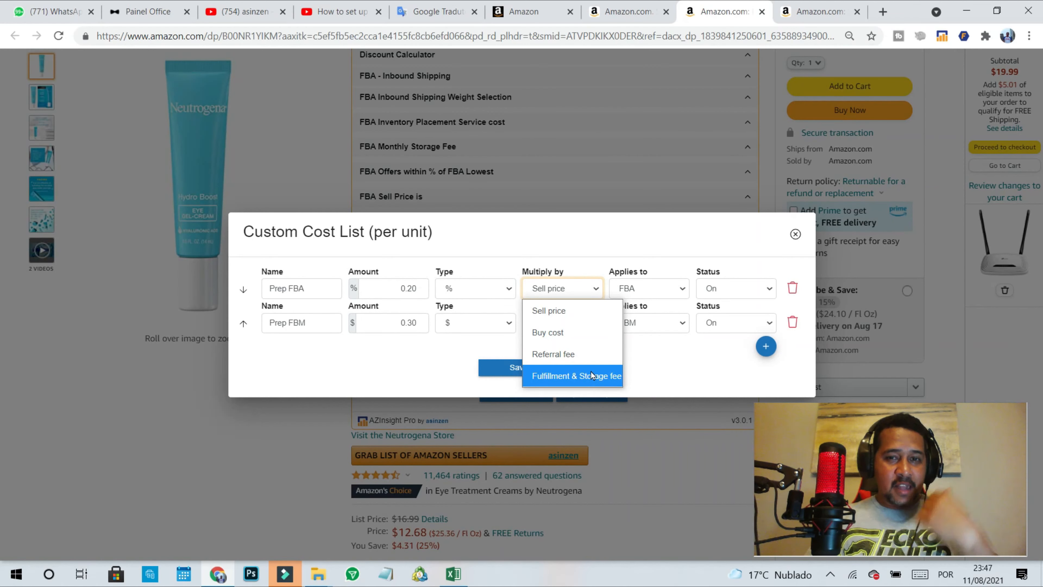
click(500, 271)
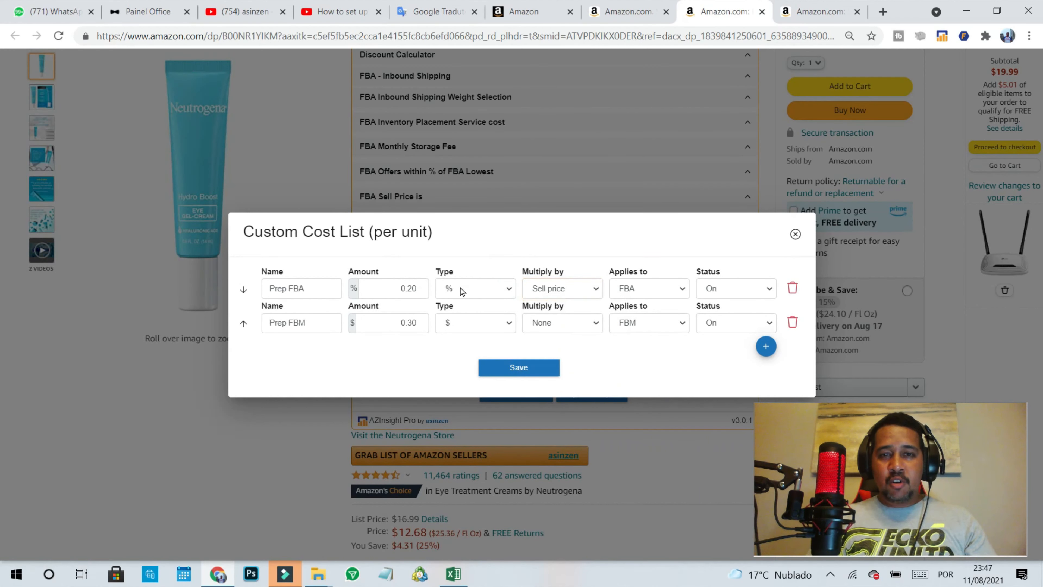
click(468, 292)
click(457, 310)
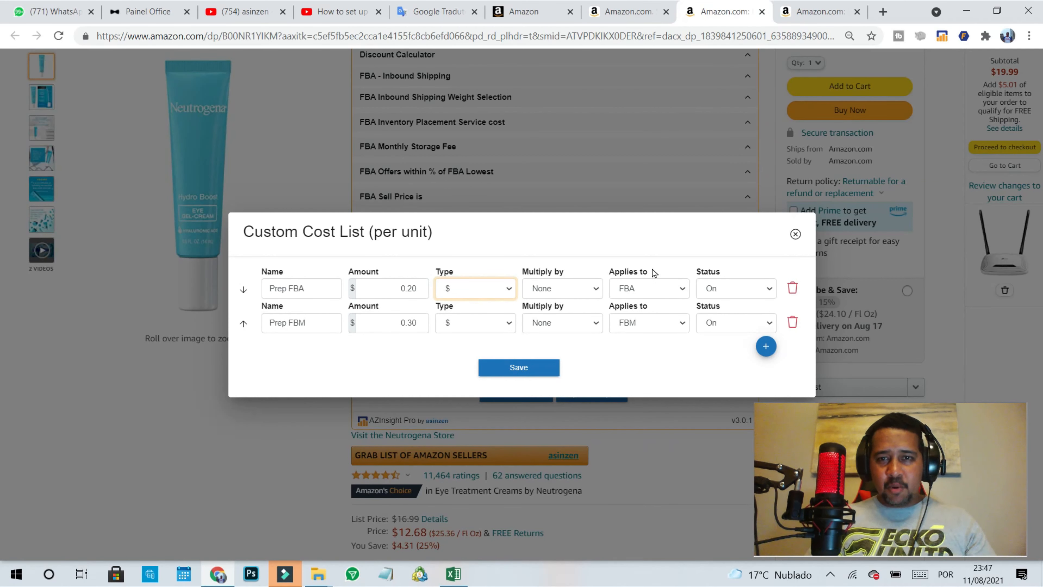
Step: Set the Prep FBA cost to apply to FBA with its status On
click(659, 289)
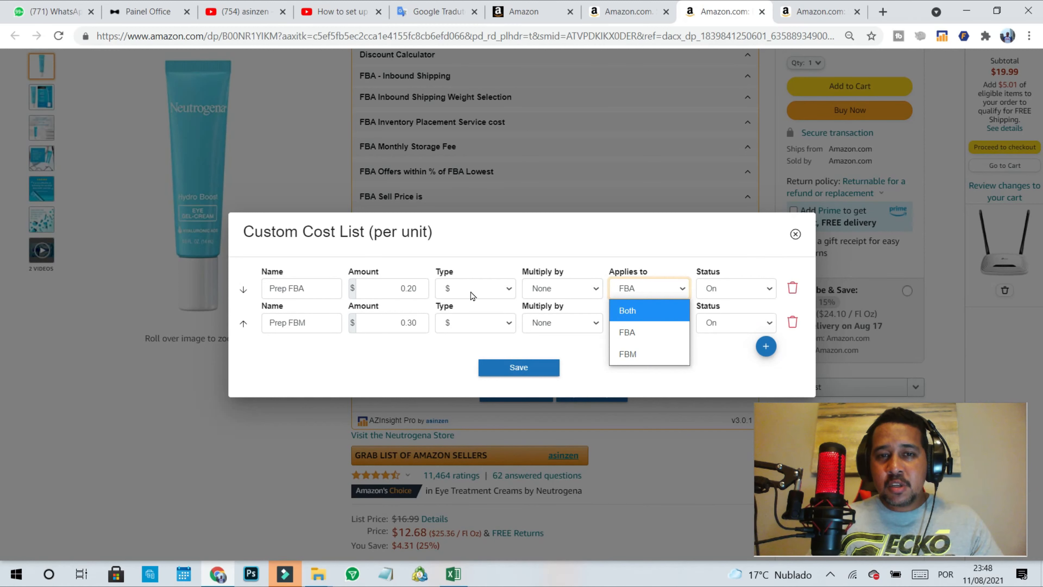
click(297, 287)
triple_click(303, 287)
click(674, 289)
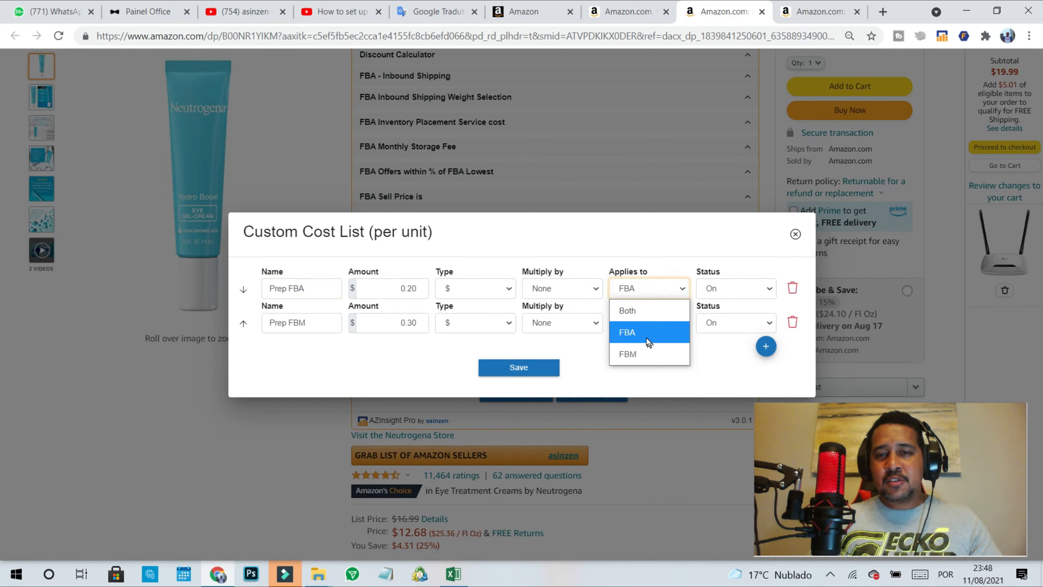
click(642, 332)
click(755, 288)
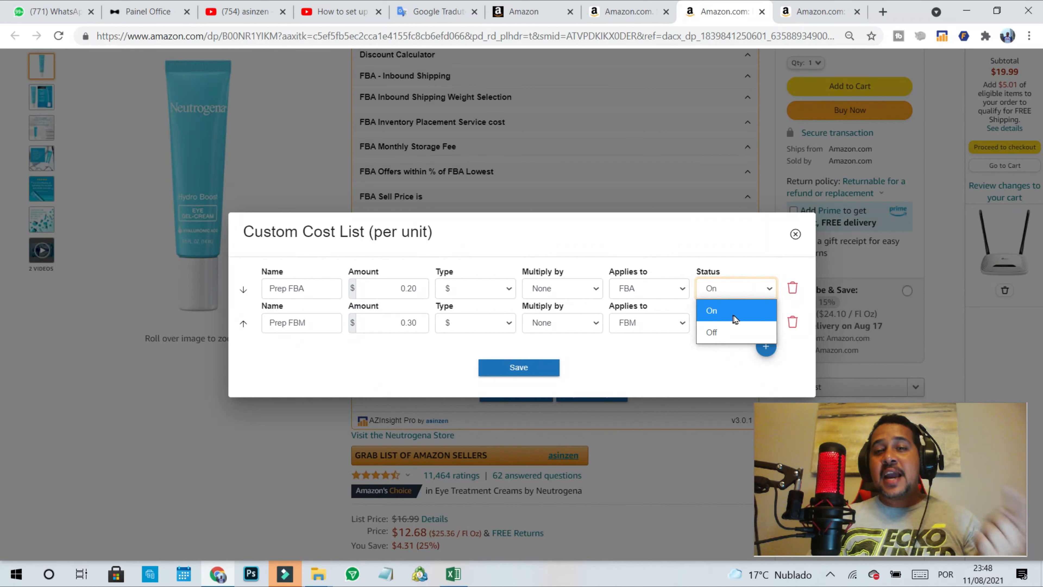
click(716, 310)
Step: Check the custom costs in the calculator on the SquidCup product page, and return to the Custom Cost List
click(818, 11)
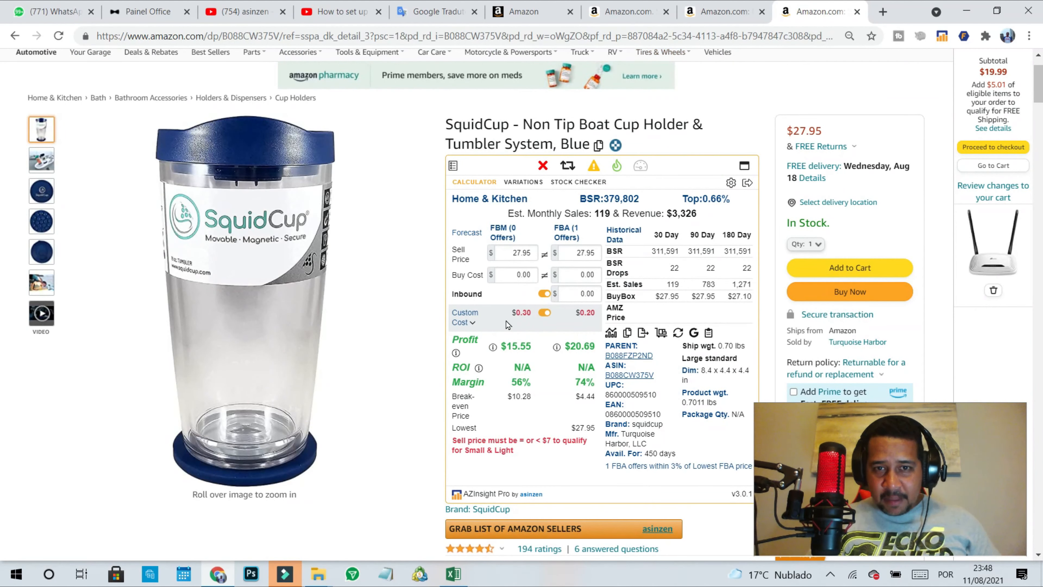
click(722, 11)
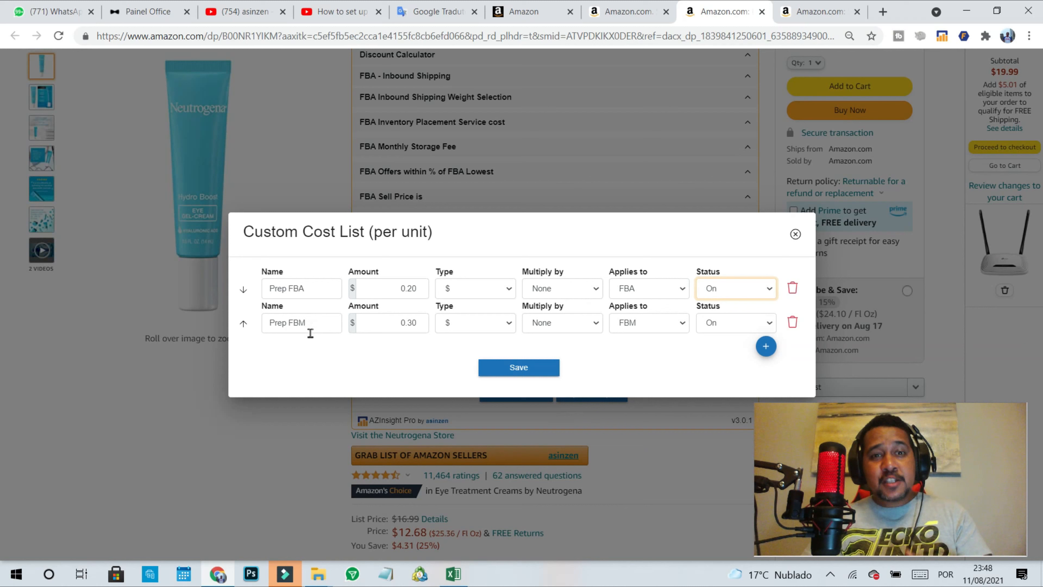